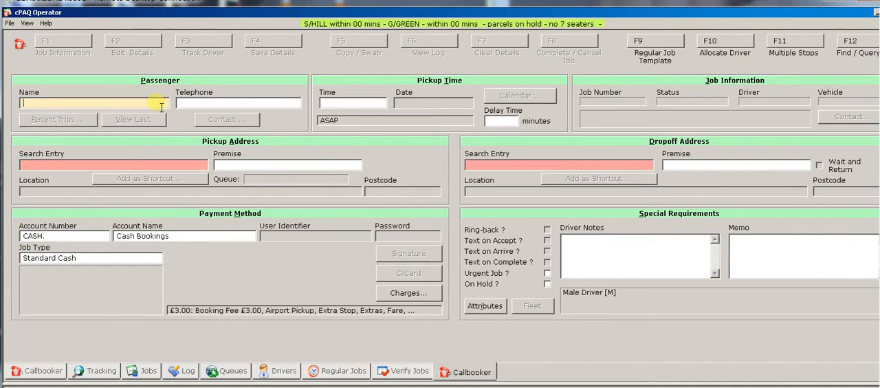
Try several passenger names in the new booking's Name field, and clear the booking form
{"action": "type", "text": "msr smith"}
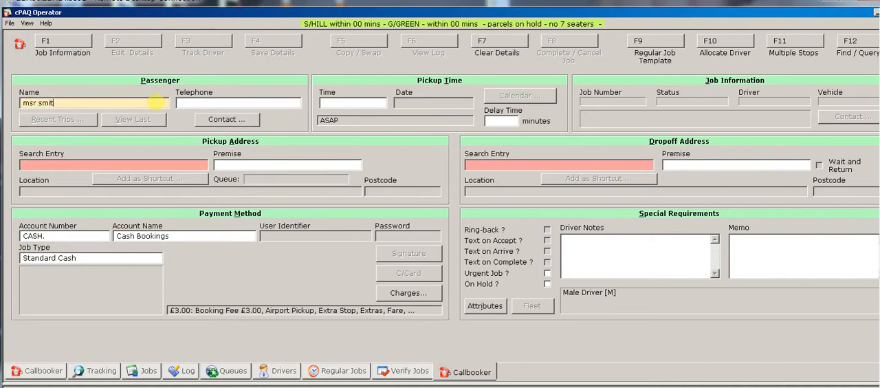
{"action": "key", "text": "Tab"}
{"action": "key", "text": "shift+Tab"}
{"action": "type", "text": "Moishi"}
{"action": "key", "text": "Tab"}
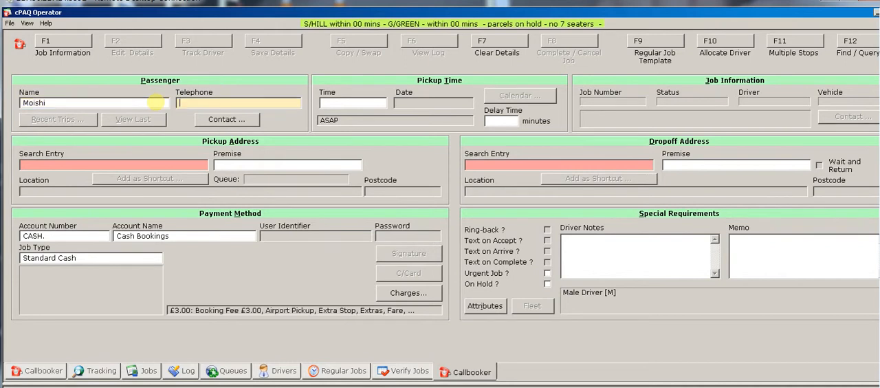
{"action": "key", "text": "shift+Tab"}
{"action": "type", "text": "stern girl"}
{"action": "key", "text": "Return"}
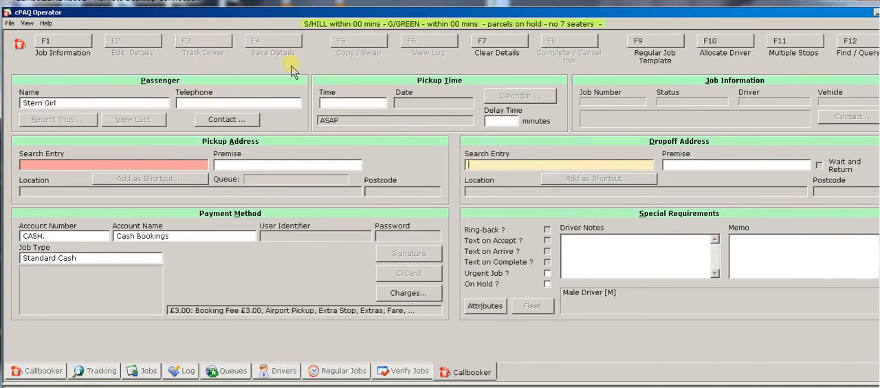
{"action": "left_click", "coordinate": [492, 45]}
{"action": "left_click", "coordinate": [476, 282]}
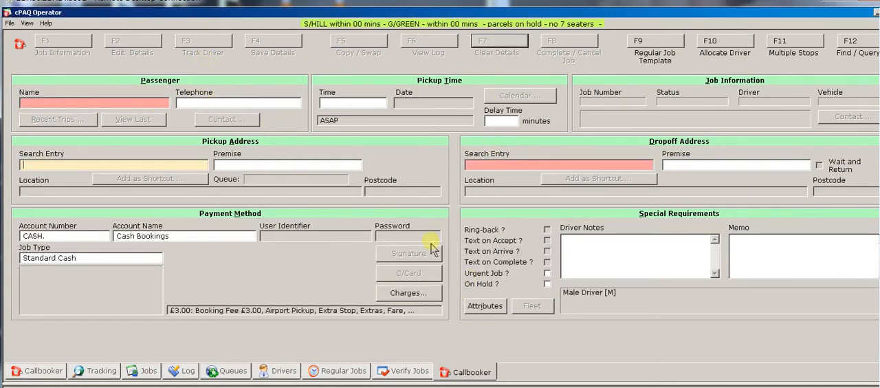
Look up the customer's stored details by entering their telephone number in the passenger section
{"action": "left_click", "coordinate": [281, 110]}
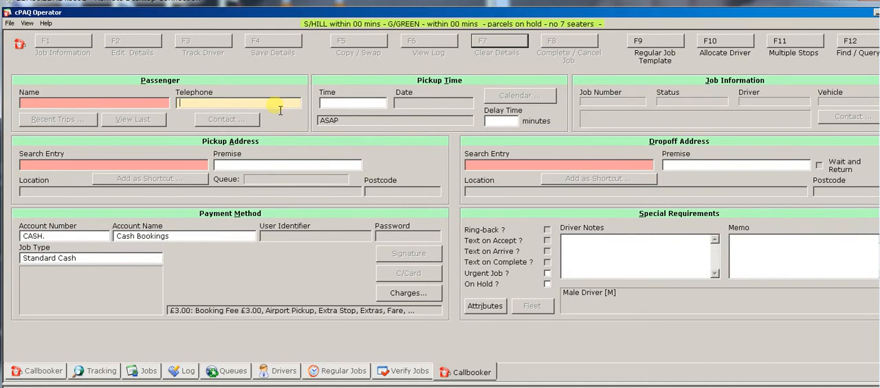
{"action": "key", "text": "ctrl+v"}
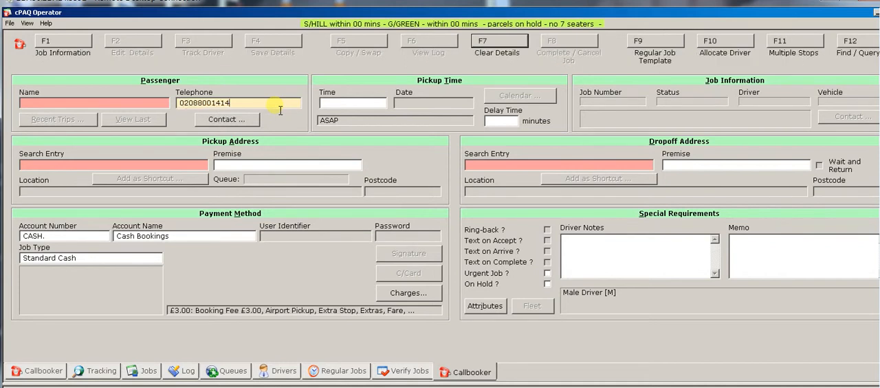
{"action": "key", "text": "Return"}
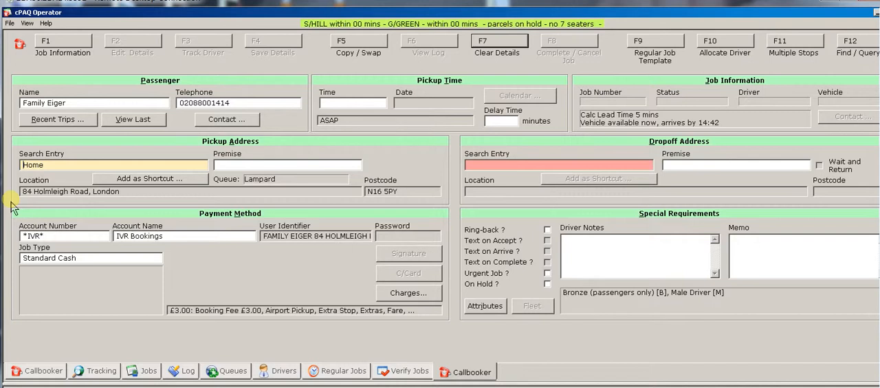
Try the shorthand overl/ as the dropoff search entry, and clear the form without saving
{"action": "left_click", "coordinate": [542, 168]}
{"action": "type", "text": "overl/"}
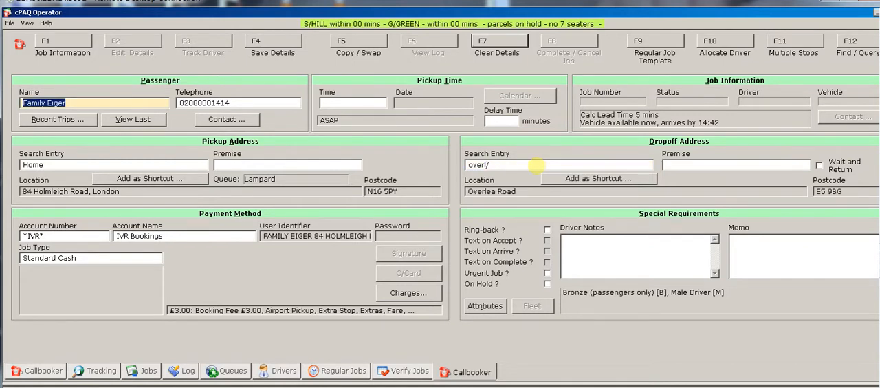
{"action": "left_click", "coordinate": [484, 44]}
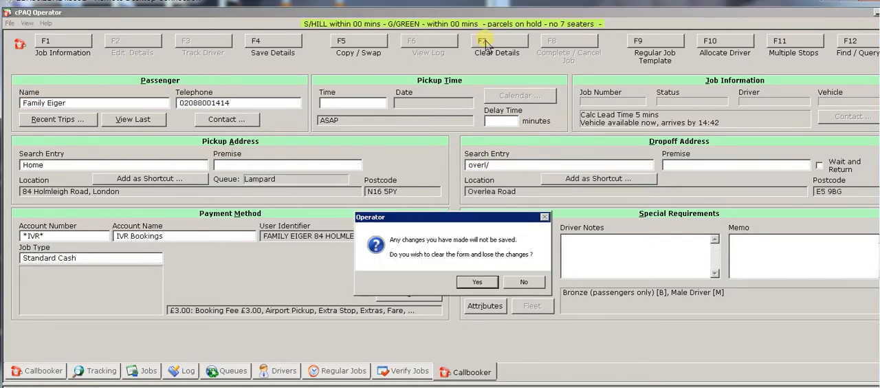
{"action": "left_click", "coordinate": [475, 282]}
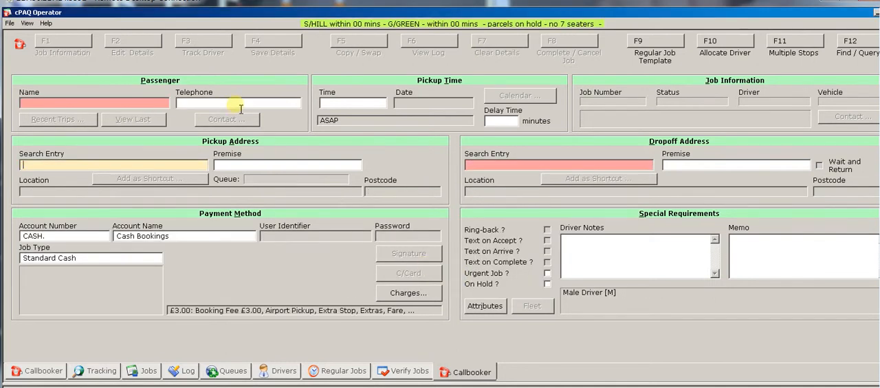
Reload the same customer by telephone number to view their last job, and clear the form
{"action": "key", "text": "ctrl+v"}
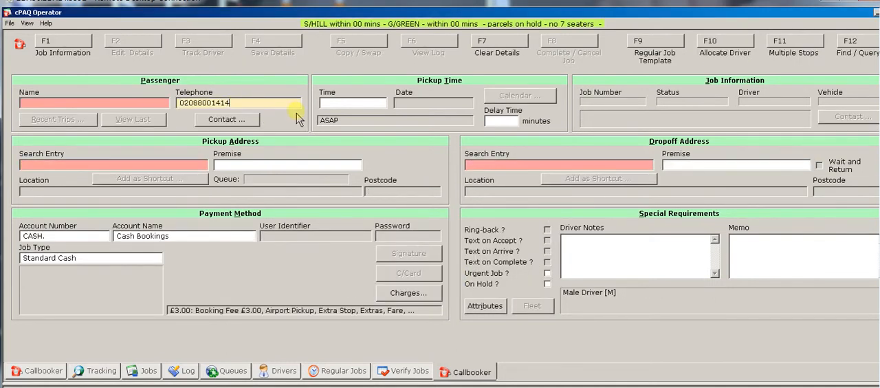
{"action": "key", "text": "Tab"}
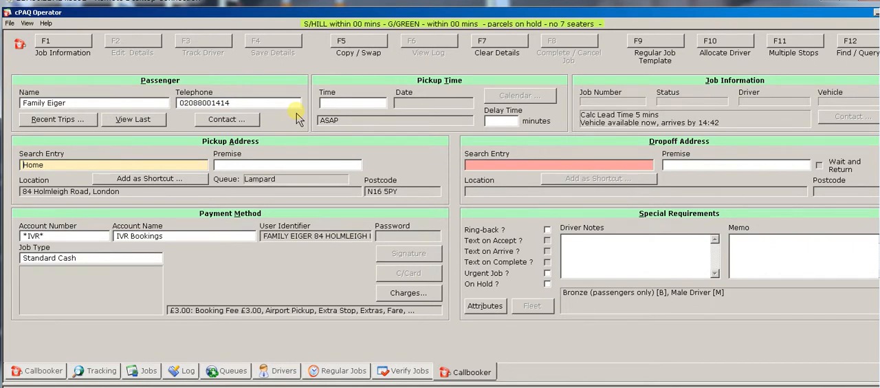
{"action": "left_click", "coordinate": [134, 124]}
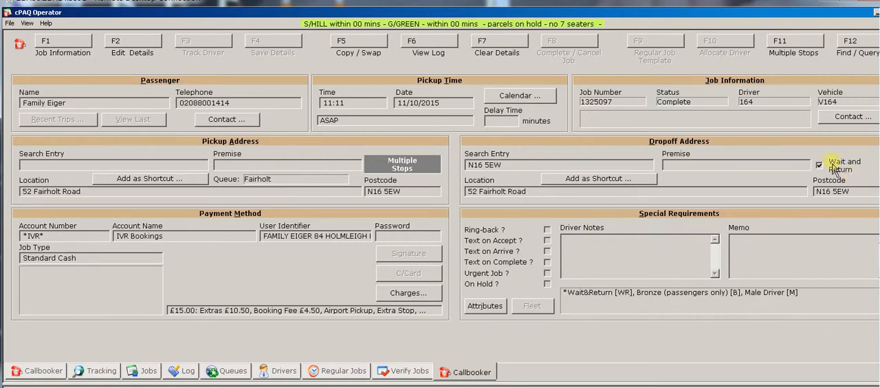
{"action": "left_click", "coordinate": [491, 48]}
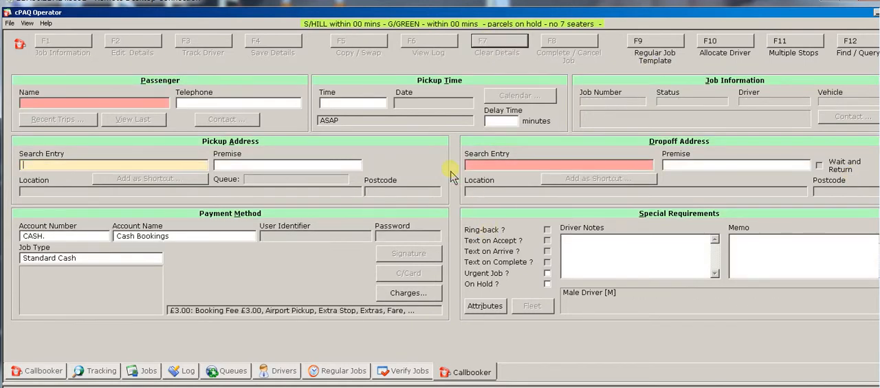
Load the customer by telephone number, fill the booking from their recent trip to Egerton Road, and clear it without saving
{"action": "left_click", "coordinate": [278, 103]}
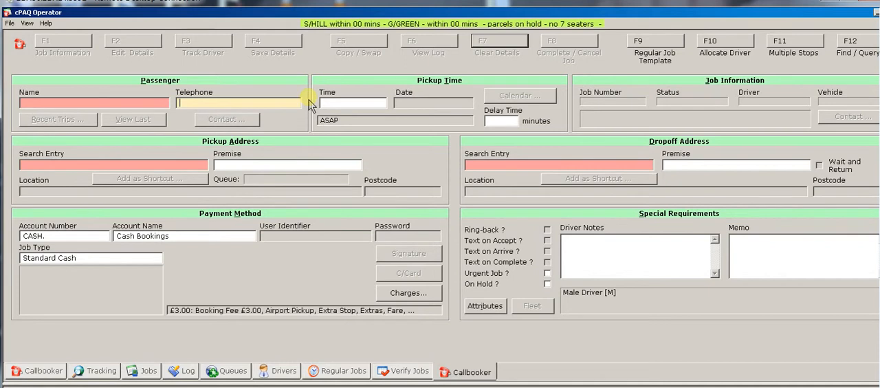
{"action": "key", "text": "Return"}
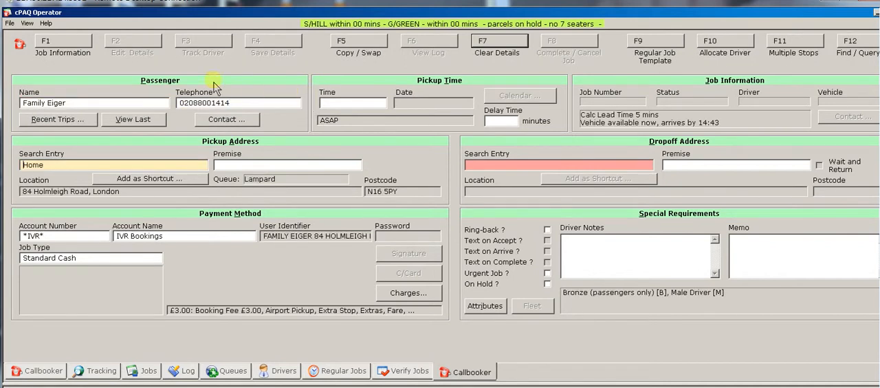
{"action": "left_click", "coordinate": [55, 120]}
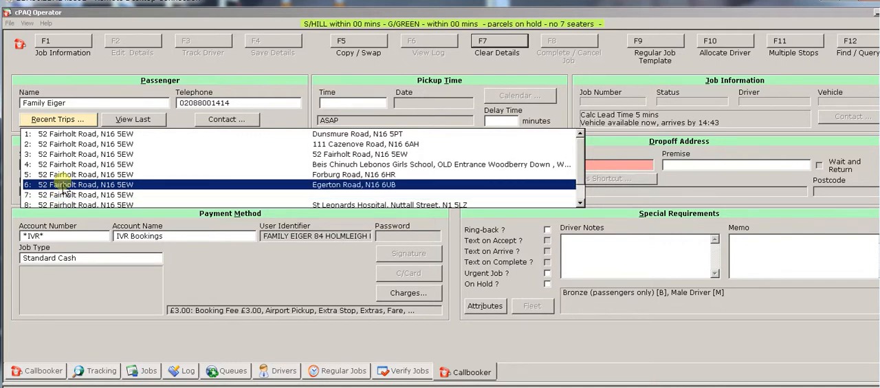
{"action": "left_click", "coordinate": [63, 184]}
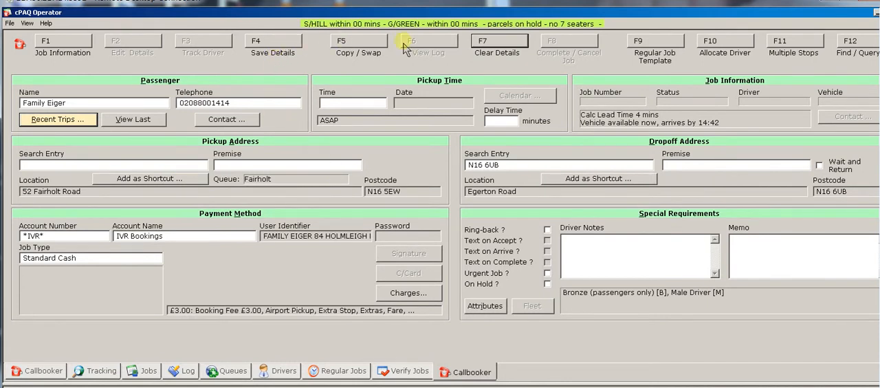
{"action": "left_click", "coordinate": [489, 44]}
{"action": "left_click", "coordinate": [477, 282]}
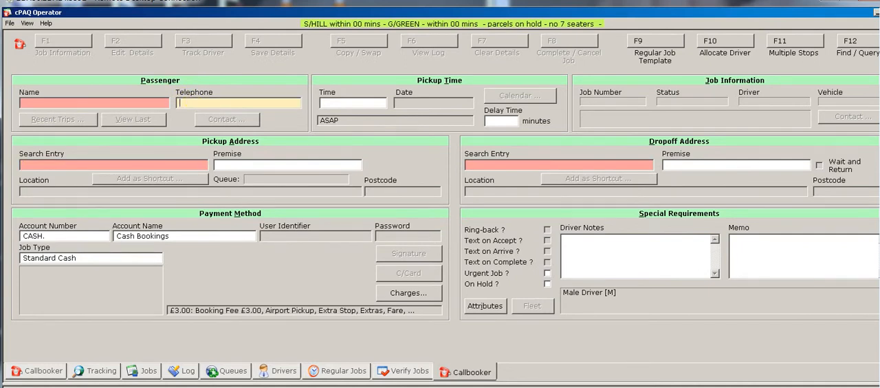
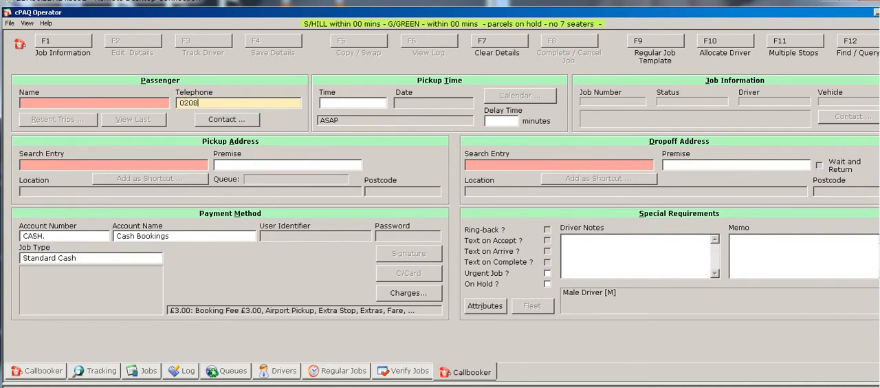
Look up a different customer by entering their telephone number in the empty booking form
{"action": "key", "text": "Return"}
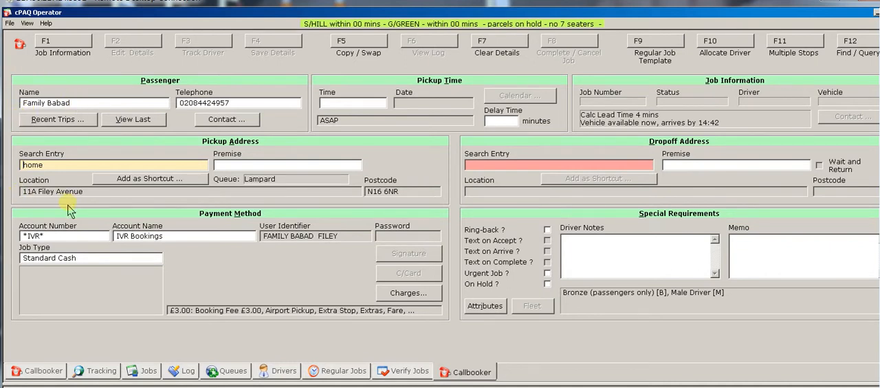
Fill the booking from the recent trip to Homerton Hospital (A & E), and clear the form
{"action": "left_click", "coordinate": [79, 122]}
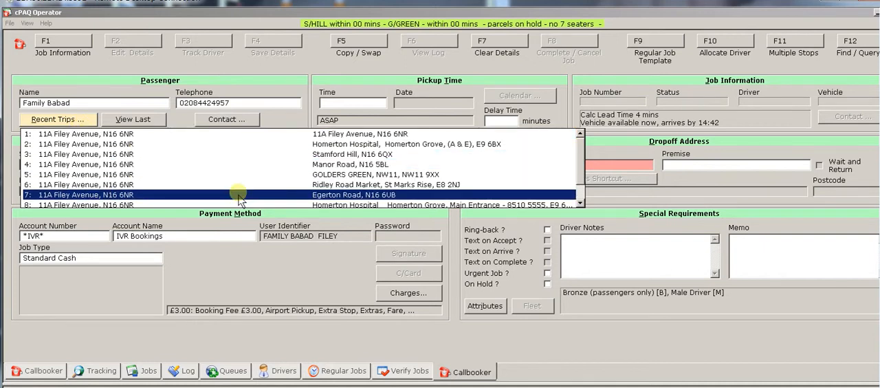
{"action": "left_click", "coordinate": [387, 146]}
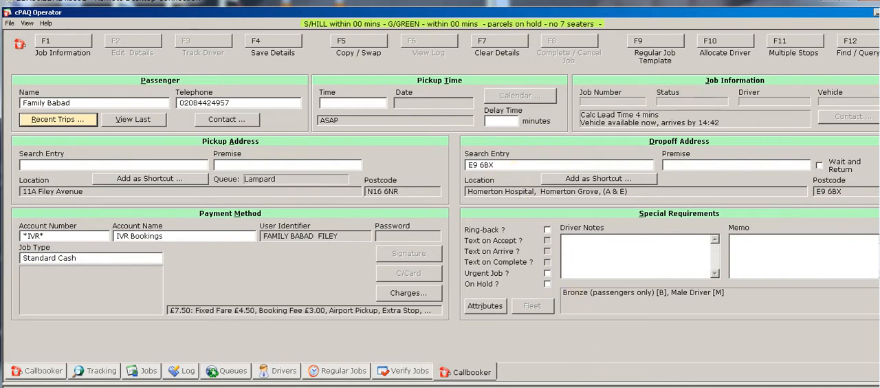
{"action": "key", "text": "F7"}
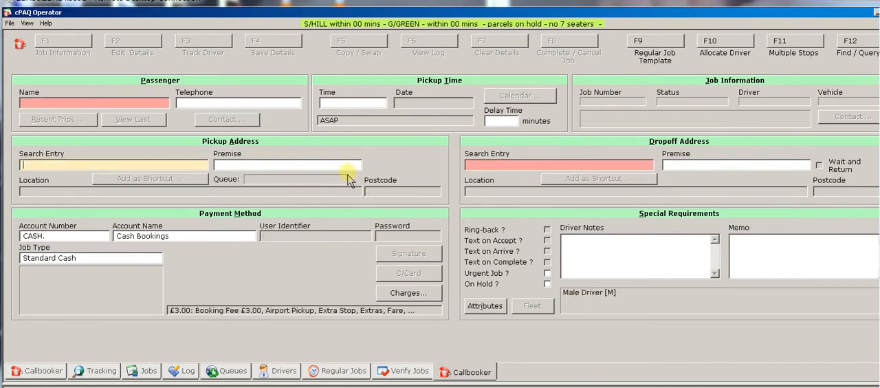
Look up a third customer by telephone number, view their active job through View Last, and clear the form
{"action": "left_click", "coordinate": [278, 103]}
{"action": "key", "text": "ctrl+v"}
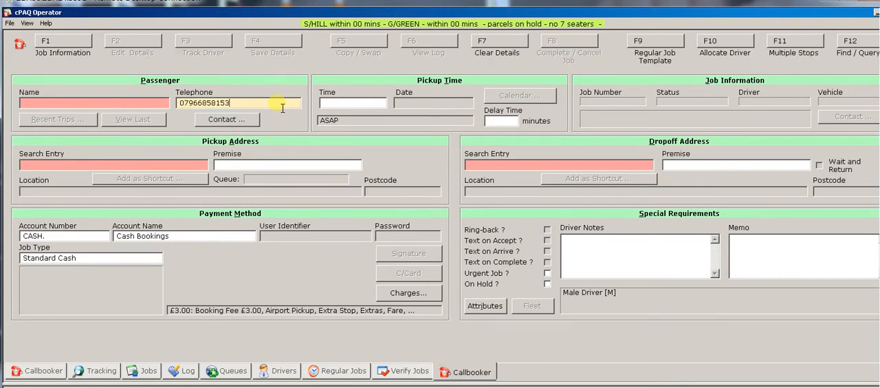
{"action": "key", "text": "Return"}
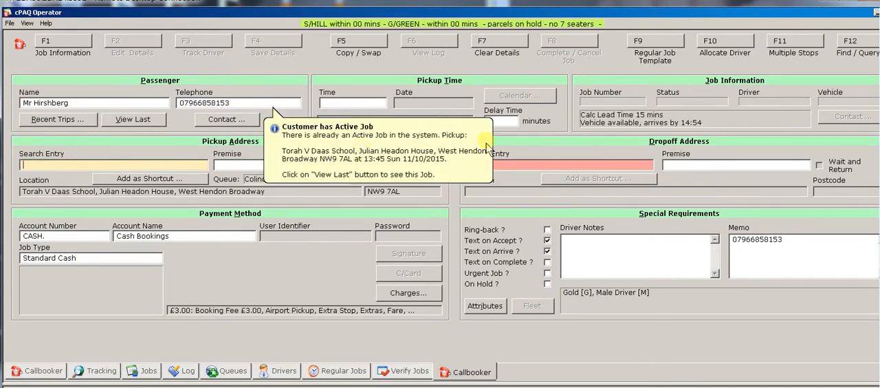
{"action": "left_click", "coordinate": [330, 150]}
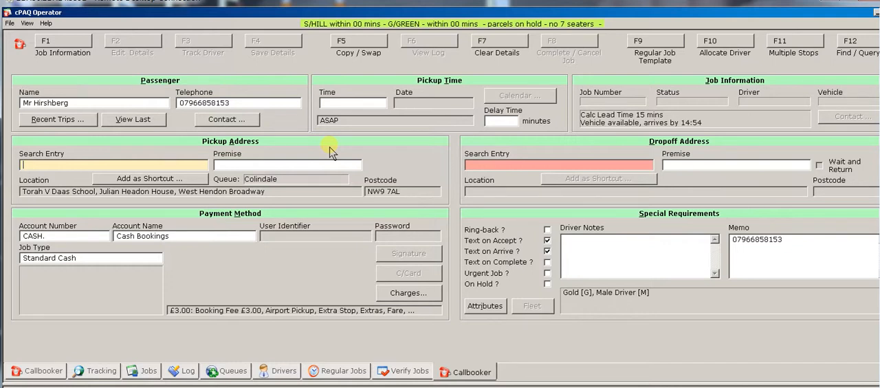
{"action": "left_click", "coordinate": [134, 119]}
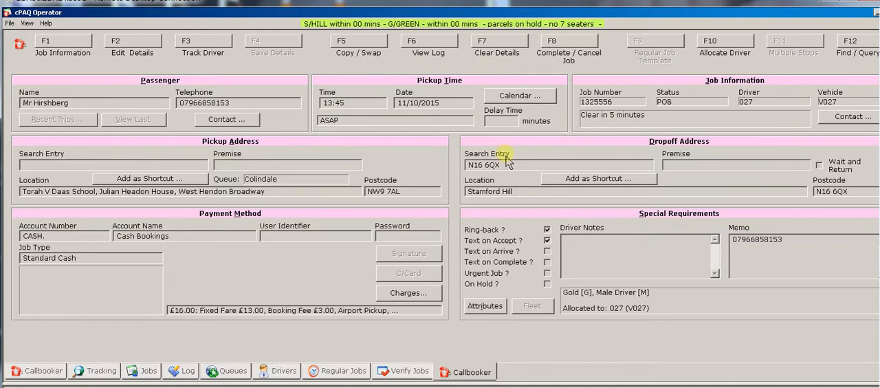
{"action": "key", "text": "F7"}
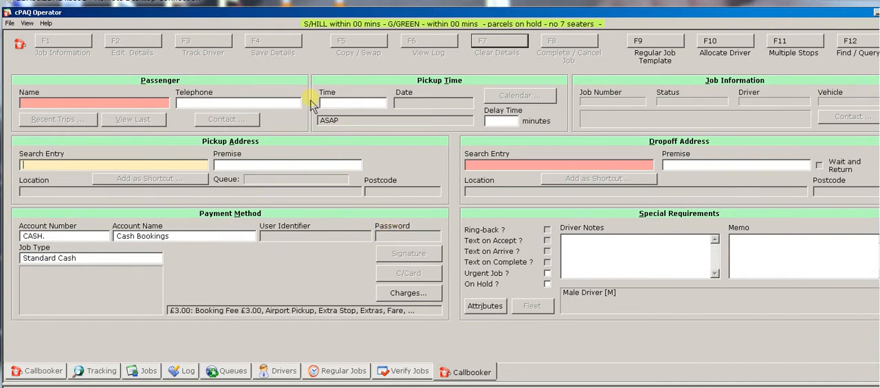
Load another customer by their telephone number and fill the booking from the first of their recent trips
{"action": "left_click", "coordinate": [220, 103]}
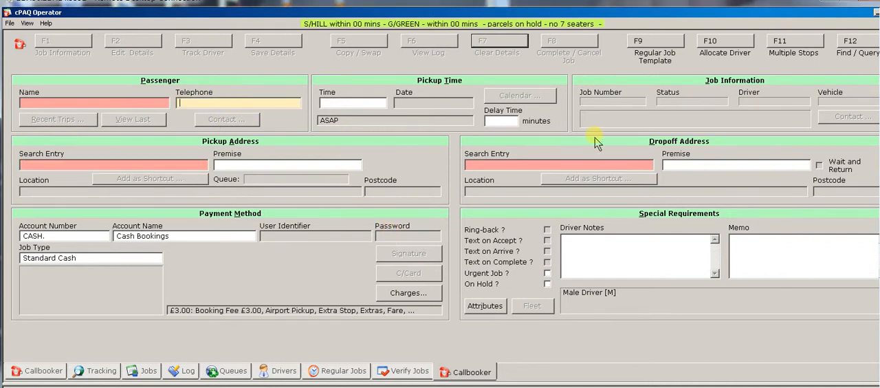
{"action": "key", "text": "Return"}
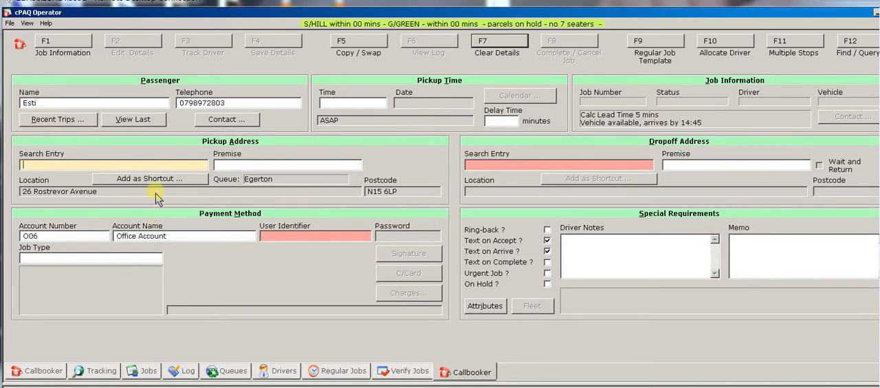
{"action": "left_click", "coordinate": [68, 125]}
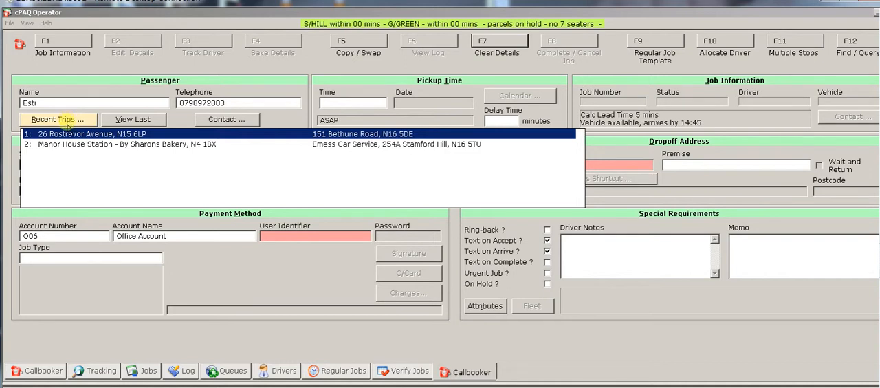
{"action": "left_click", "coordinate": [109, 137]}
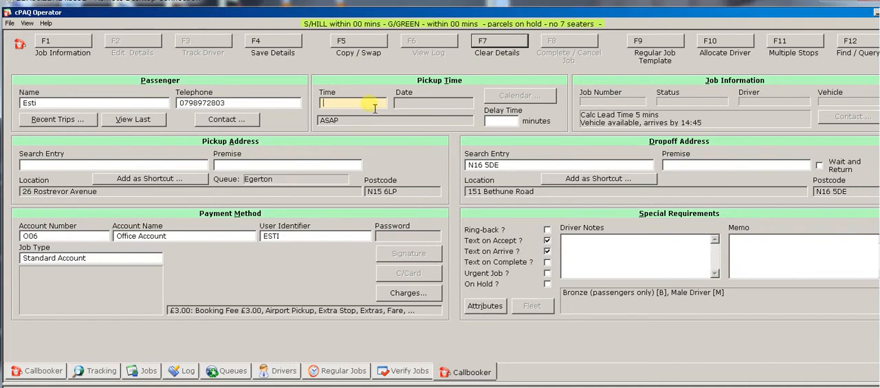
Set the booking's pickup time to 16 after trying the short form 4p
{"action": "type", "text": "4p"}
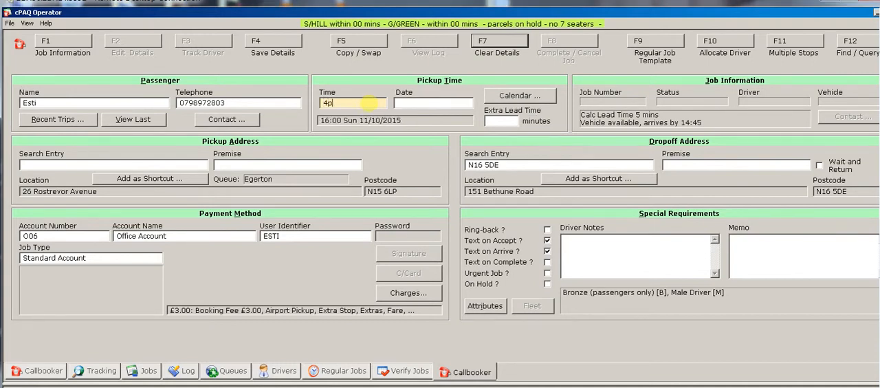
{"action": "left_click_drag", "start_coordinate": [358, 104], "coordinate": [290, 103]}
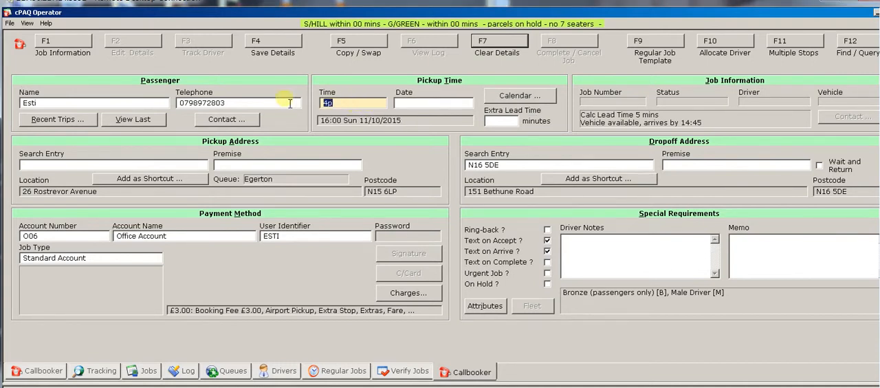
{"action": "type", "text": "16"}
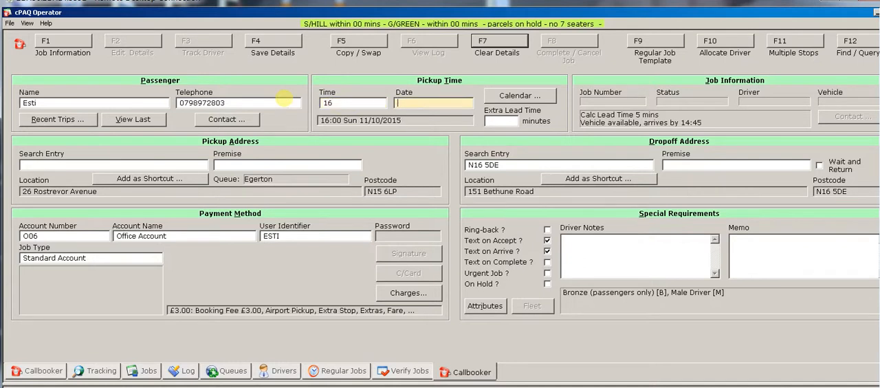
Set the pickup time to 4 and choose 13 October 2015 from the calendar after trying the short form f for the date
{"action": "left_click_drag", "start_coordinate": [352, 107], "coordinate": [301, 104]}
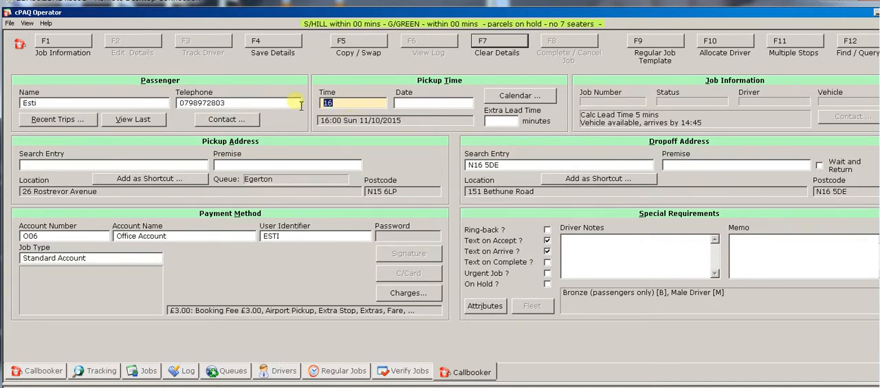
{"action": "type", "text": "4"}
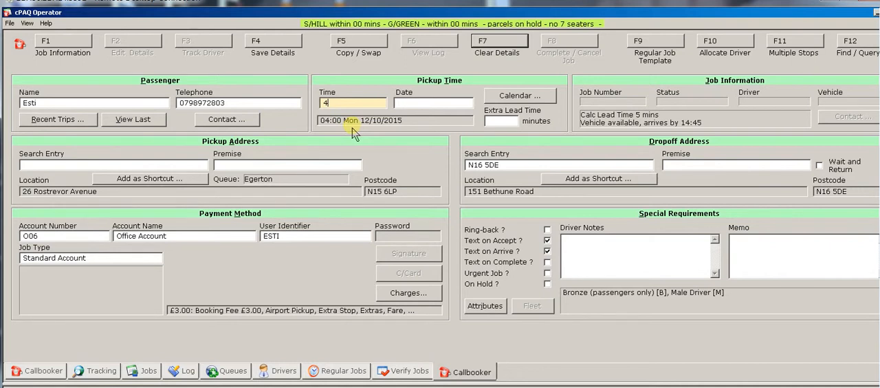
{"action": "left_click", "coordinate": [414, 107]}
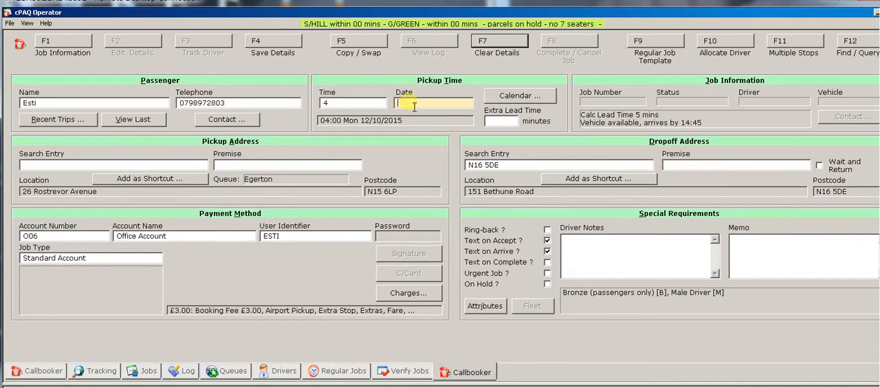
{"action": "type", "text": "f"}
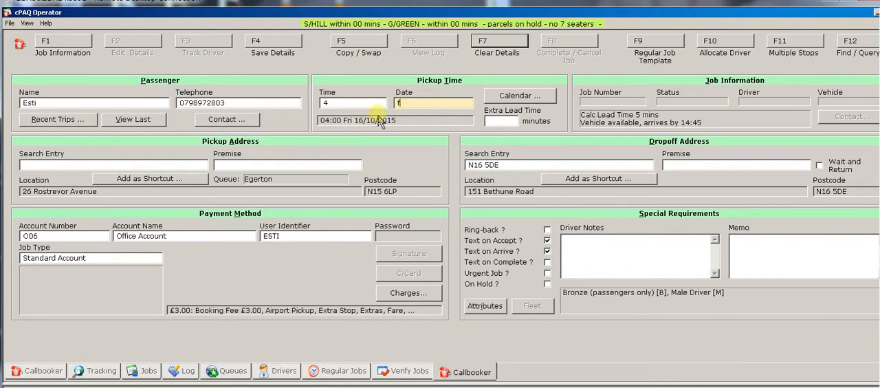
{"action": "left_click", "coordinate": [512, 96]}
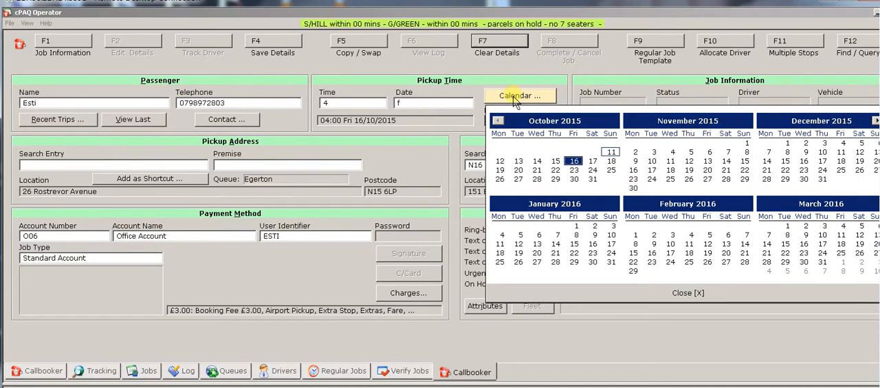
{"action": "left_click", "coordinate": [518, 162]}
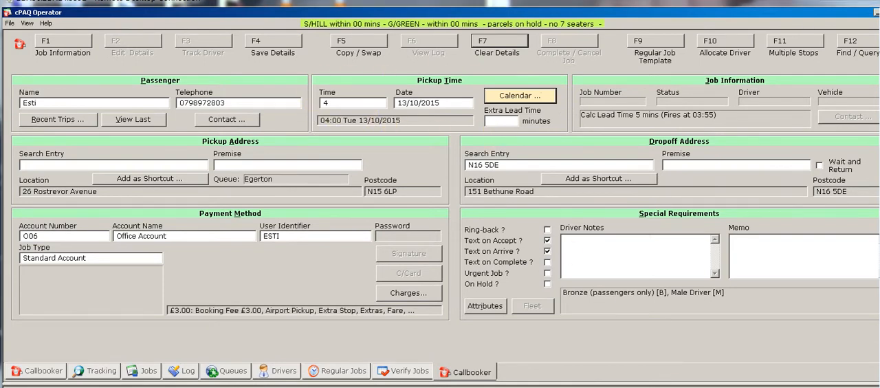
Clear the pickup time so the booking is ASAP, and set the delay time to 20 minutes
{"action": "left_click", "coordinate": [352, 103]}
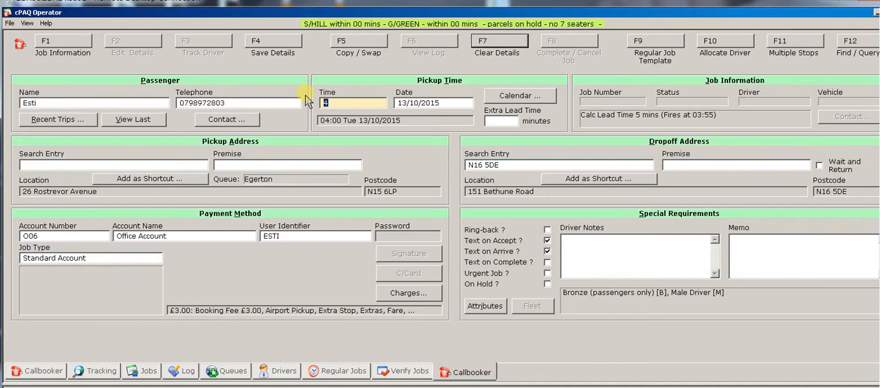
{"action": "key", "text": "BackSpace"}
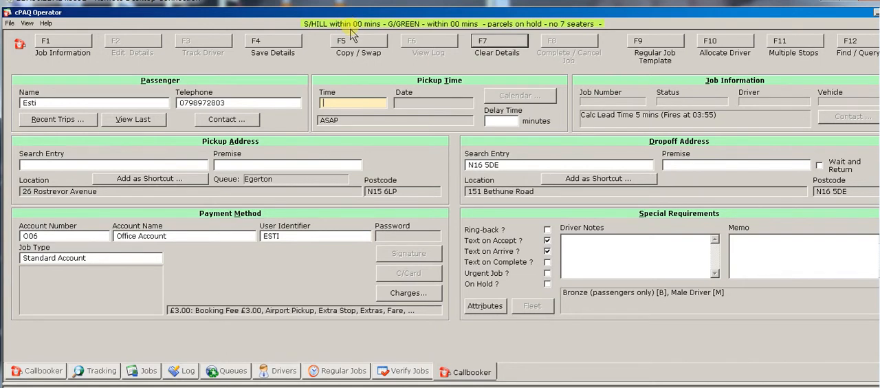
{"action": "left_click", "coordinate": [511, 123]}
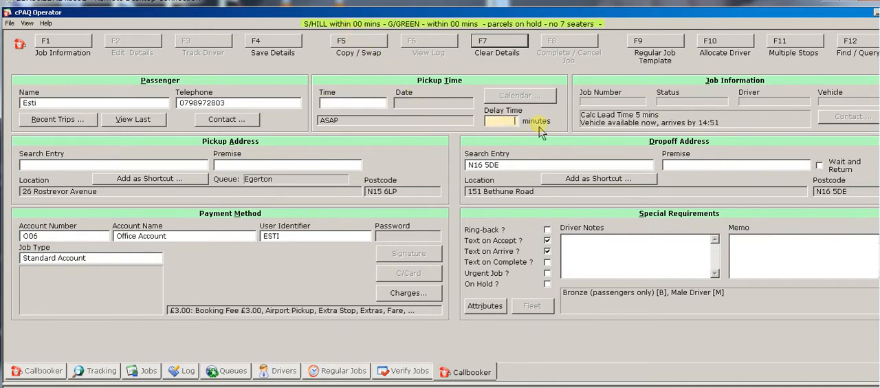
{"action": "type", "text": "20"}
{"action": "key", "text": "Tab"}
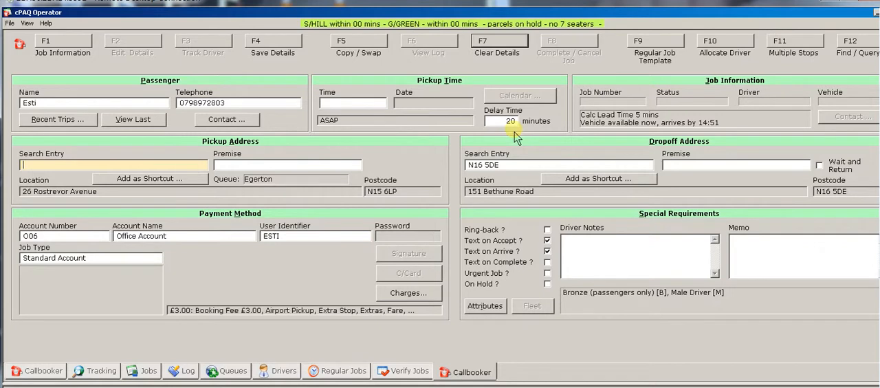
Set the booking's pickup time to 16, leaving the date empty
{"action": "left_click", "coordinate": [358, 103]}
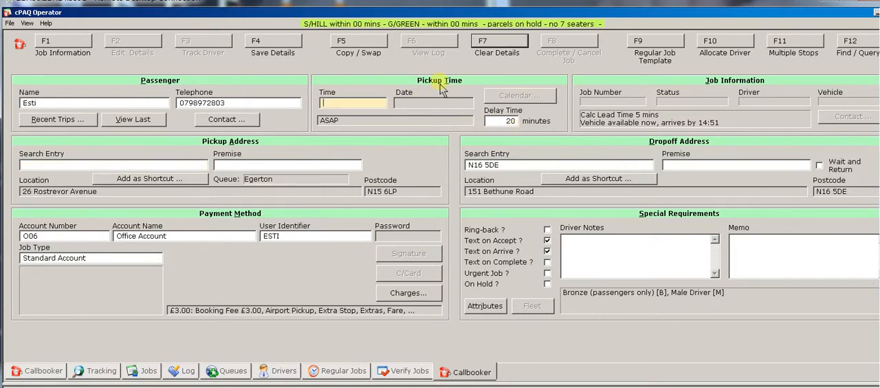
{"action": "type", "text": "16"}
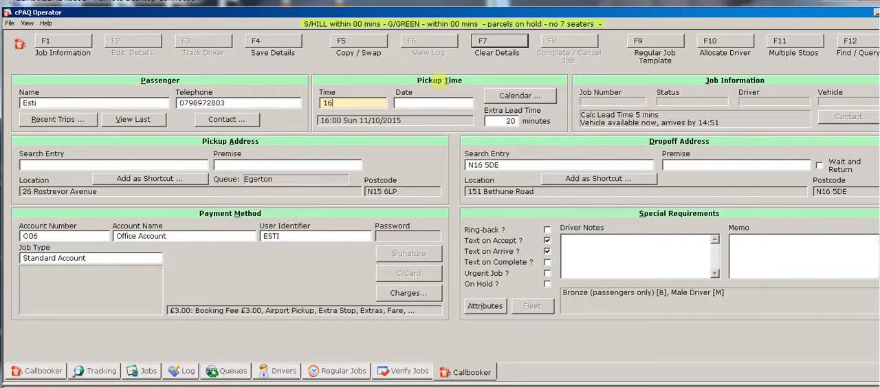
{"action": "key", "text": "Tab"}
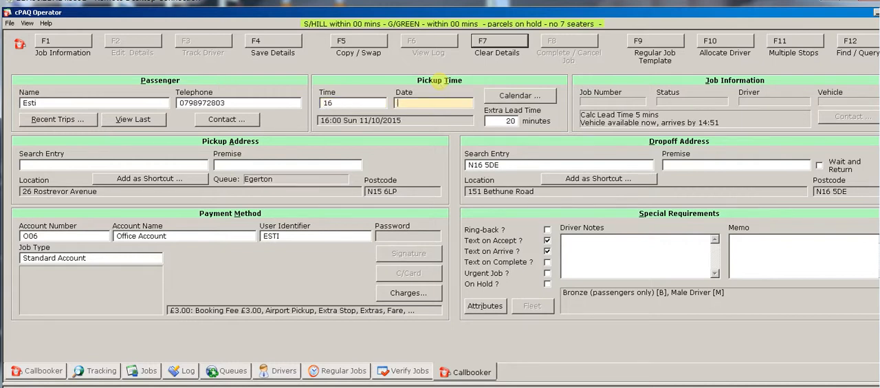
Search the dropoff address with "a heathr/" and select Heathrow Airport, Terminal 1
{"action": "left_click", "coordinate": [512, 167]}
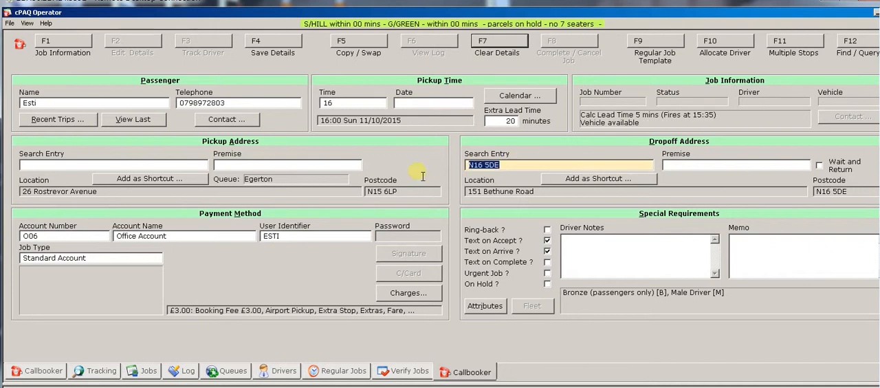
{"action": "type", "text": "a h"}
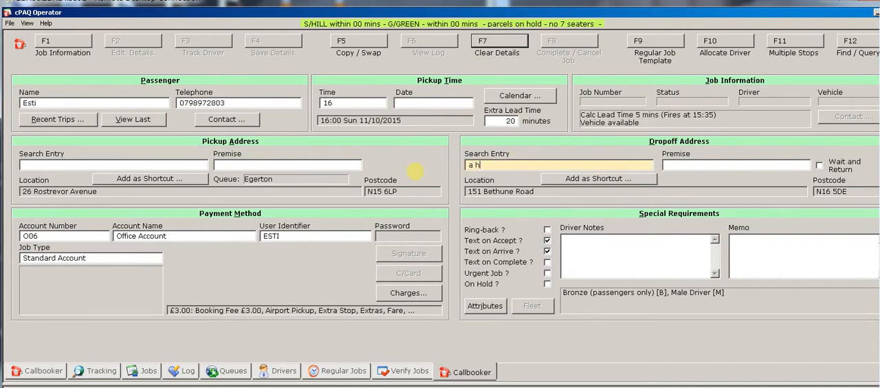
{"action": "type", "text": "eathr/"}
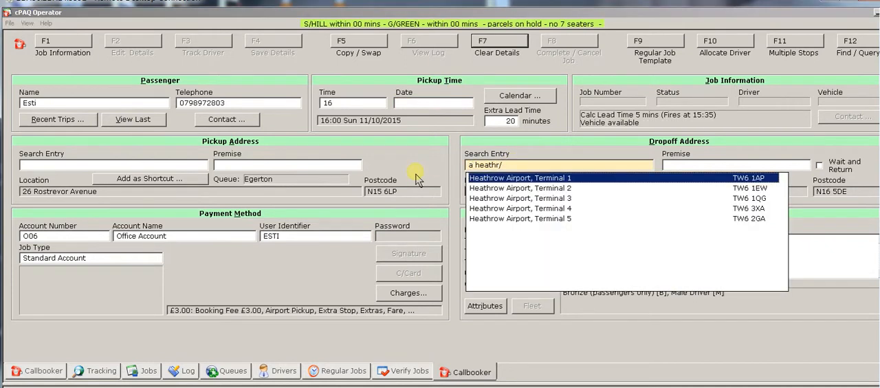
{"action": "key", "text": "Return"}
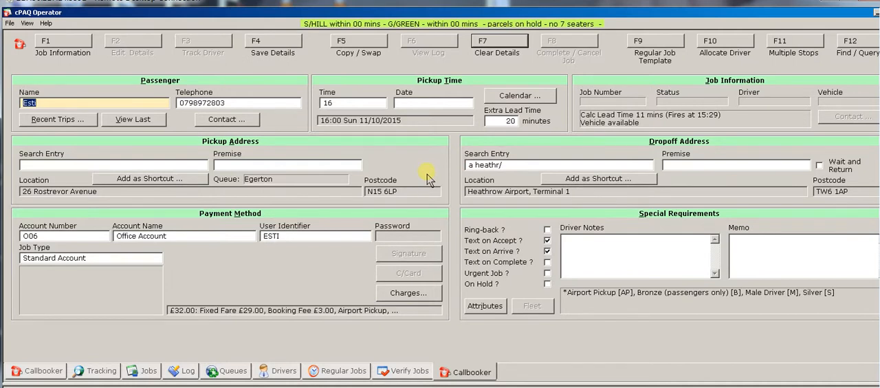
Set the extra lead time of the 16:00 booking to 5 minutes
{"action": "left_click", "coordinate": [501, 121]}
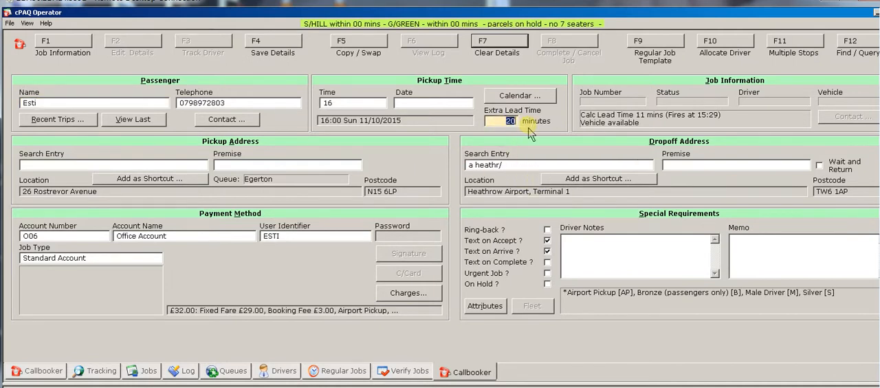
{"action": "key", "text": "Tab"}
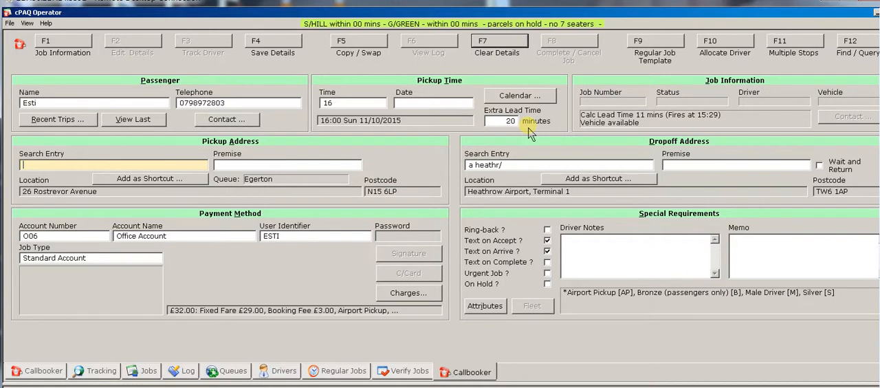
{"action": "left_click", "coordinate": [508, 121]}
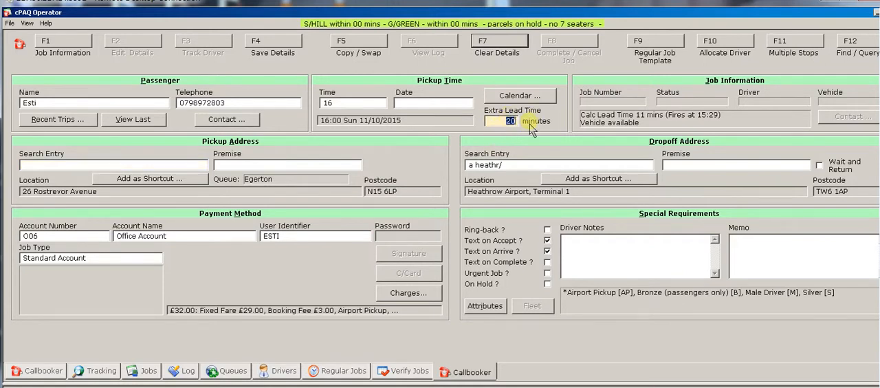
{"action": "key", "text": "BackSpace"}
{"action": "type", "text": "5"}
{"action": "left_click", "coordinate": [505, 120]}
Remove the pickup time to make the booking ASAP, and enter a delay time of 5 minutes
{"action": "double_click", "coordinate": [372, 105]}
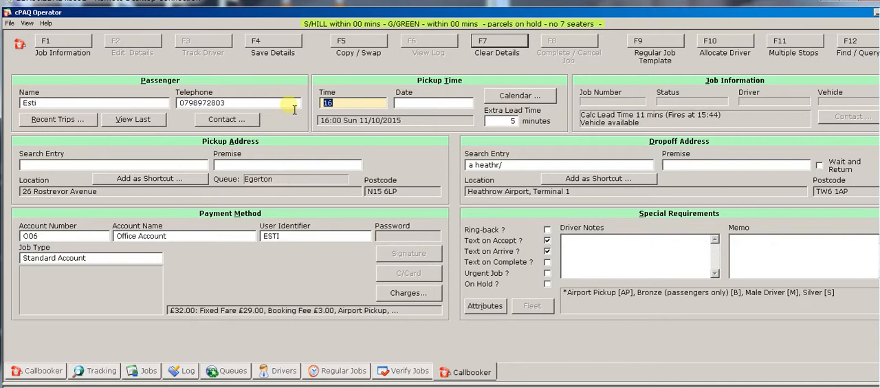
{"action": "key", "text": "BackSpace"}
{"action": "key", "text": "Tab"}
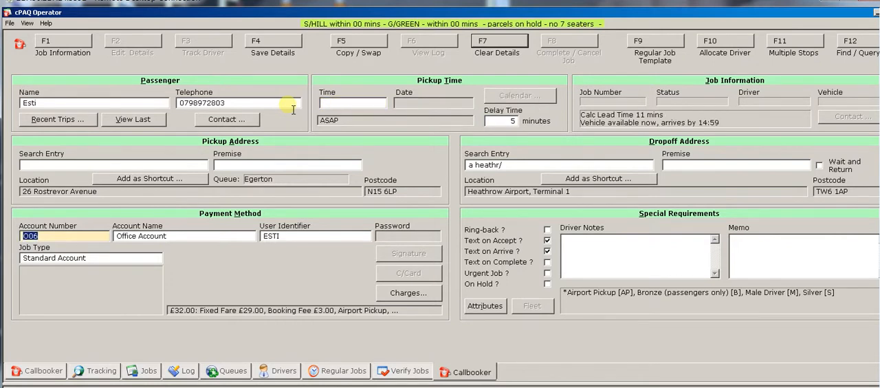
{"action": "left_click", "coordinate": [512, 122]}
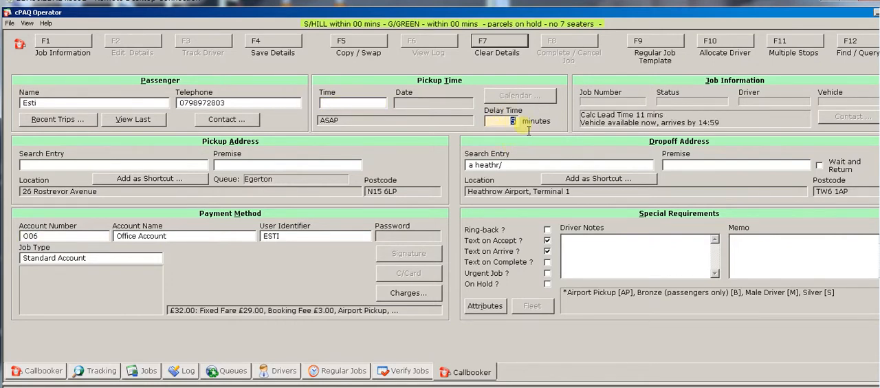
{"action": "key", "text": "BackSpace"}
{"action": "type", "text": "5"}
{"action": "key", "text": "Tab"}
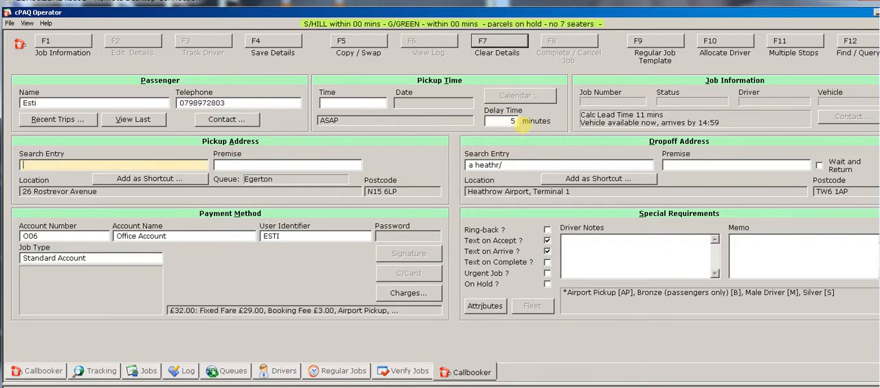